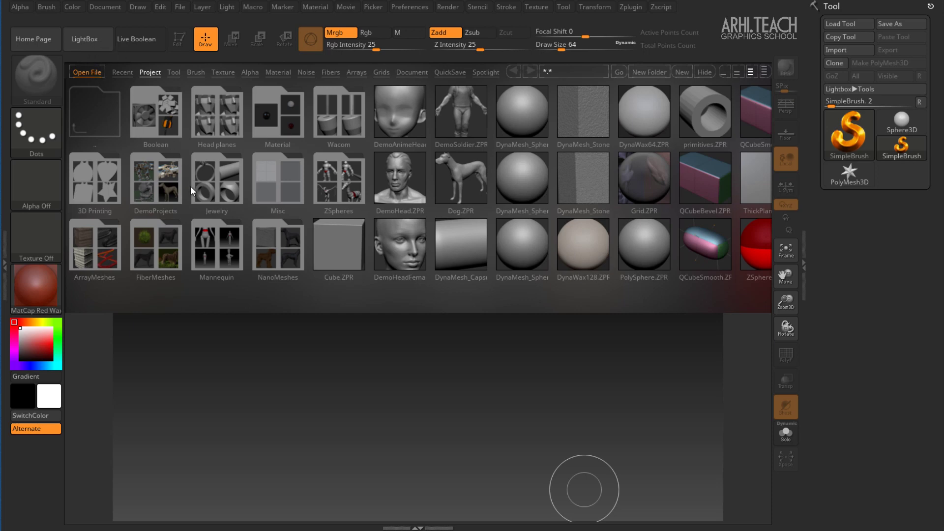
# - Close LightBox and set the document to WSize so the canvas fills the viewport
pyautogui.click(90, 44)
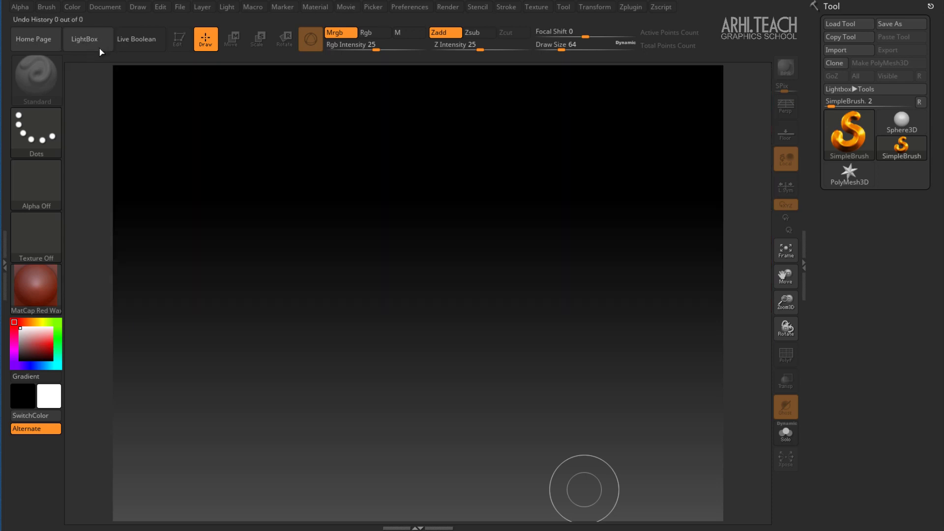
pyautogui.click(111, 11)
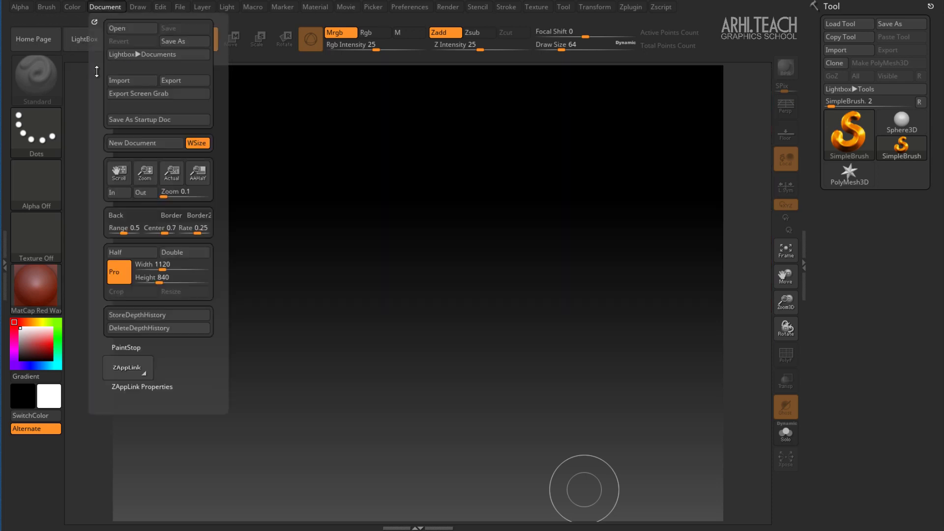
pyautogui.click(129, 143)
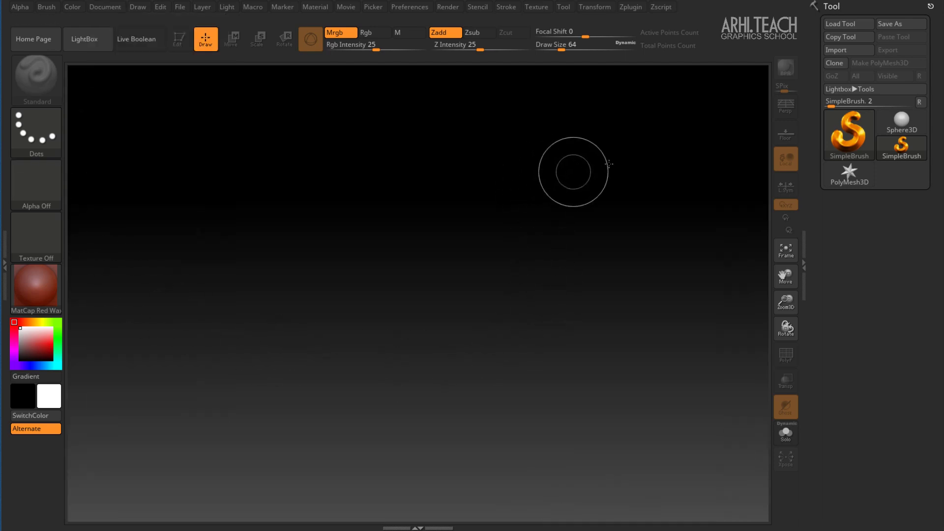
# - Draw a Sphere3D in Edit mode, convert it with Make PolyMesh3D, and frame it
pyautogui.click(902, 123)
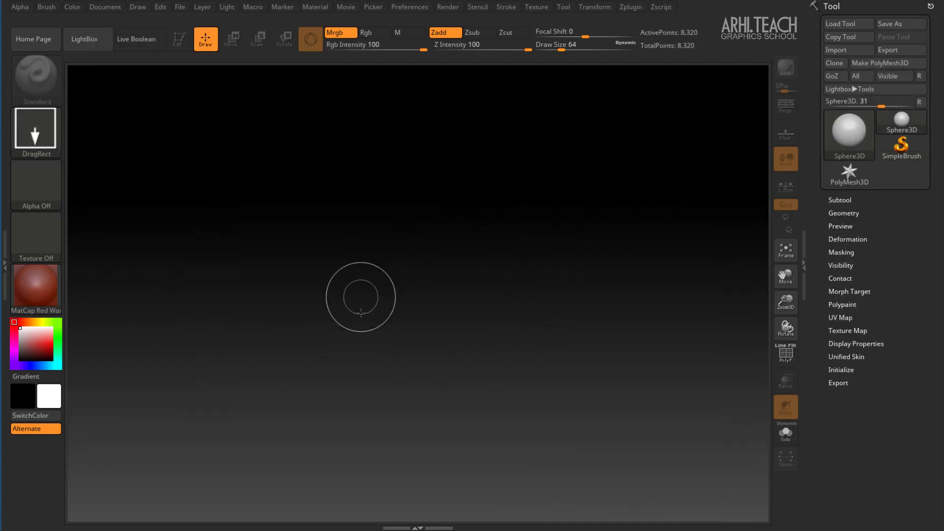
pyautogui.moveTo(360, 271)
pyautogui.mouseDown()
pyautogui.moveTo(398, 381)
pyautogui.moveTo(416, 348)
pyautogui.mouseUp()
pyautogui.press('t')
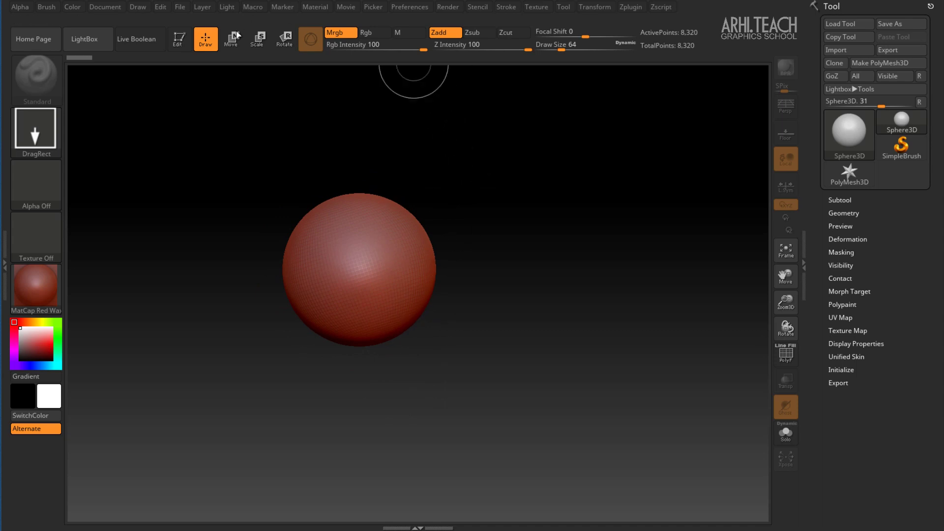
pyautogui.click(177, 43)
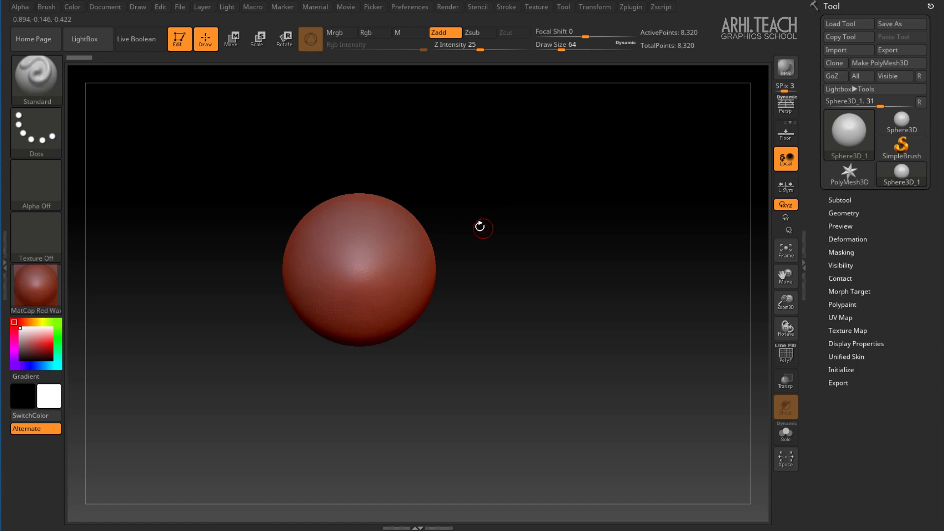
pyautogui.click(880, 63)
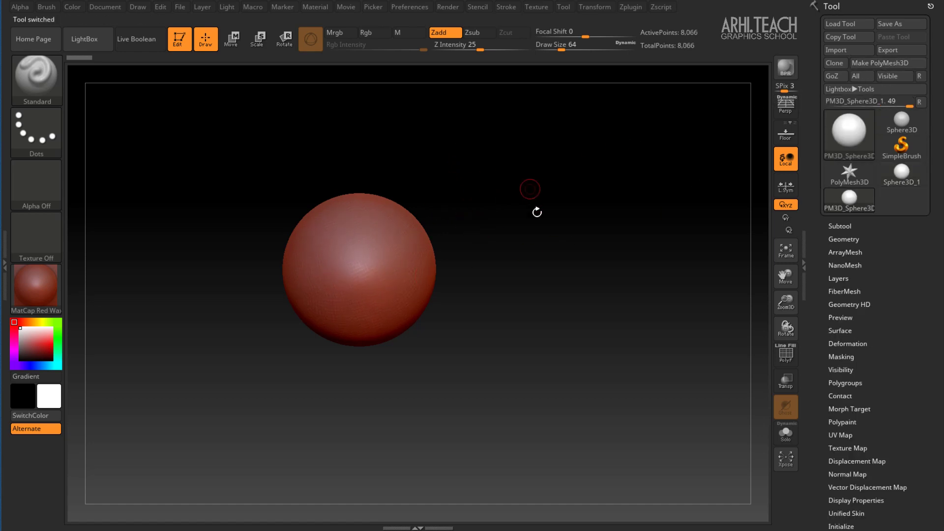
pyautogui.press('f')
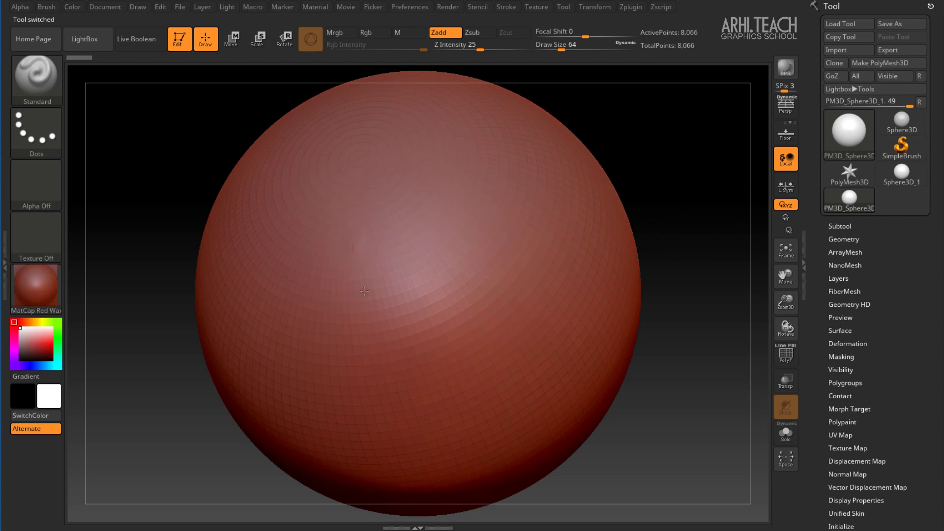
# - Build swirling raised ridges across the sphere's front with the Standard brush, then tilt the view slightly
pyautogui.moveTo(364, 291)
pyautogui.mouseDown()
pyautogui.moveTo(403, 266)
pyautogui.moveTo(452, 334)
pyautogui.moveTo(512, 374)
pyautogui.moveTo(458, 223)
pyautogui.moveTo(305, 207)
pyautogui.moveTo(374, 393)
pyautogui.moveTo(565, 408)
pyautogui.moveTo(559, 192)
pyautogui.moveTo(481, 162)
pyautogui.moveTo(497, 260)
pyautogui.moveTo(484, 314)
pyautogui.moveTo(434, 277)
pyautogui.mouseUp()
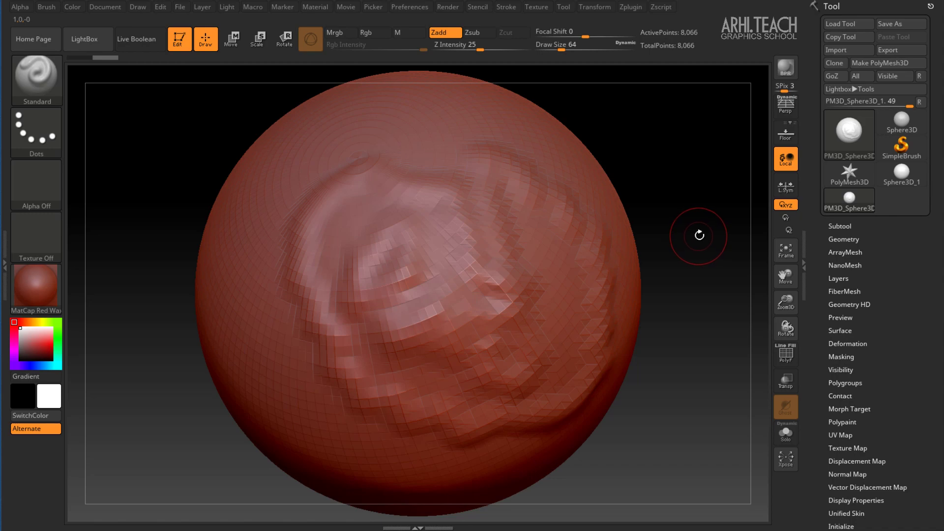
pyautogui.moveTo(699, 235)
pyautogui.mouseDown()
pyautogui.moveTo(712, 226)
pyautogui.moveTo(692, 204)
pyautogui.moveTo(687, 259)
pyautogui.moveTo(702, 211)
pyautogui.moveTo(676, 252)
pyautogui.moveTo(713, 232)
pyautogui.moveTo(715, 250)
pyautogui.moveTo(695, 282)
pyautogui.moveTo(702, 196)
pyautogui.moveTo(703, 234)
pyautogui.moveTo(447, 261)
pyautogui.moveTo(596, 213)
pyautogui.moveTo(633, 256)
pyautogui.moveTo(621, 264)
pyautogui.moveTo(646, 255)
pyautogui.moveTo(651, 237)
pyautogui.mouseUp()
pyautogui.scroll(-3, 651, 236)
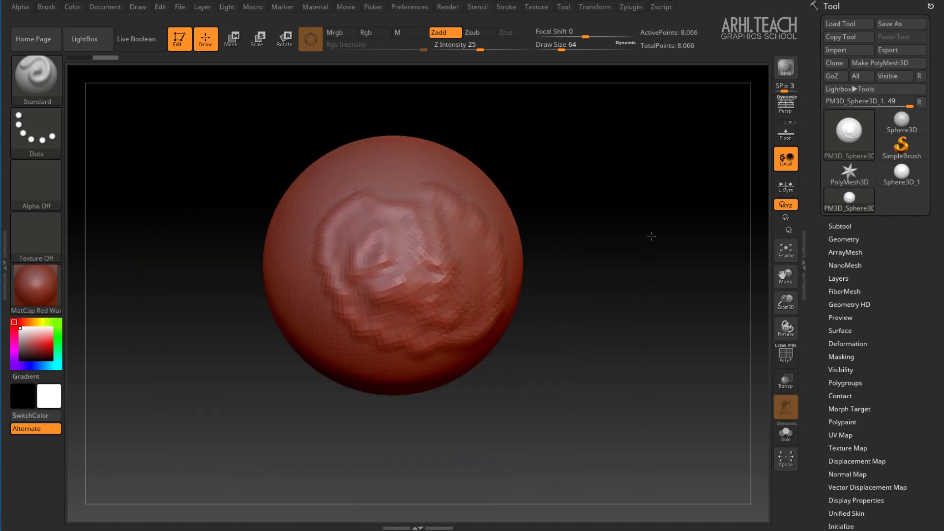
pyautogui.scroll(3, 651, 237)
pyautogui.scroll(3, 647, 230)
pyautogui.scroll(-3, 642, 222)
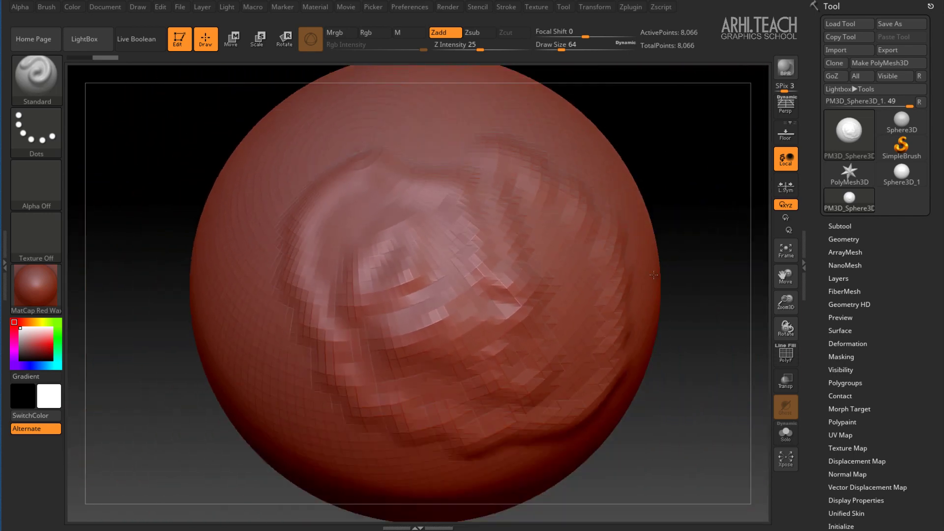
pyautogui.scroll(-3, 638, 216)
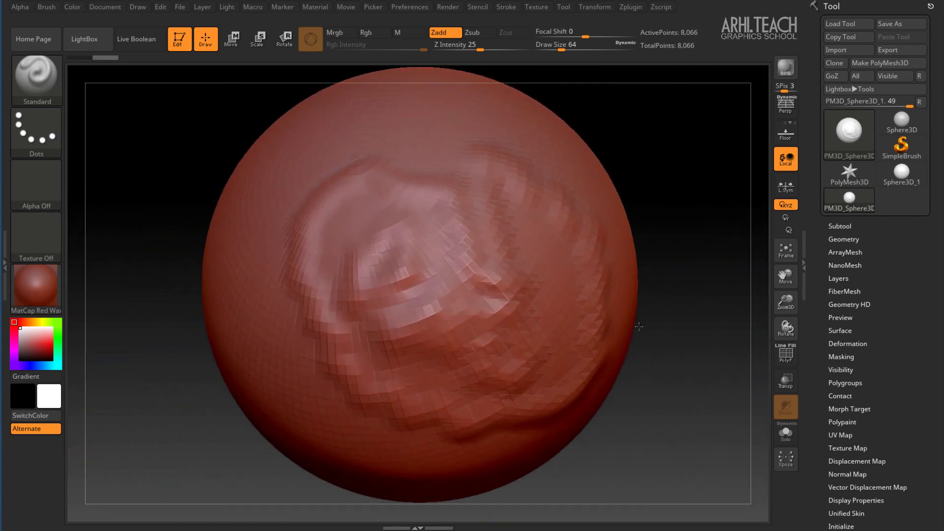
pyautogui.moveTo(633, 209)
pyautogui.mouseDown()
pyautogui.moveTo(643, 391)
pyautogui.moveTo(582, 186)
pyautogui.moveTo(582, 361)
pyautogui.moveTo(586, 345)
pyautogui.mouseUp()
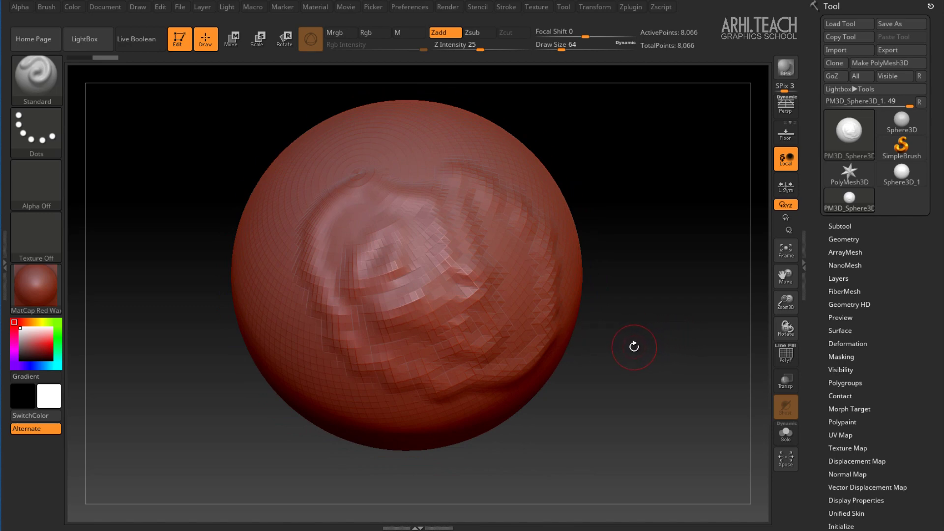
pyautogui.press('ctrl')
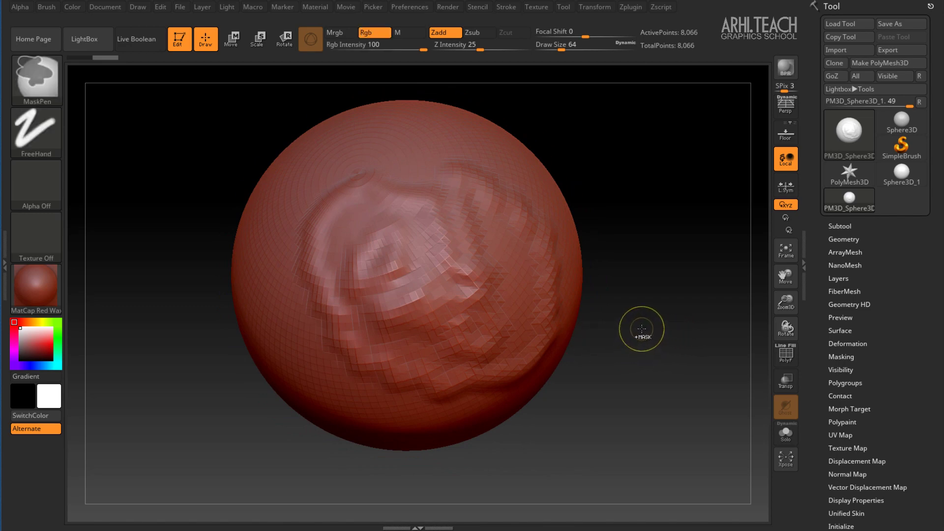
pyautogui.moveTo(642, 327)
pyautogui.mouseDown()
pyautogui.moveTo(640, 304)
pyautogui.moveTo(657, 364)
pyautogui.moveTo(643, 284)
pyautogui.moveTo(634, 268)
pyautogui.moveTo(640, 335)
pyautogui.moveTo(618, 260)
pyautogui.mouseUp()
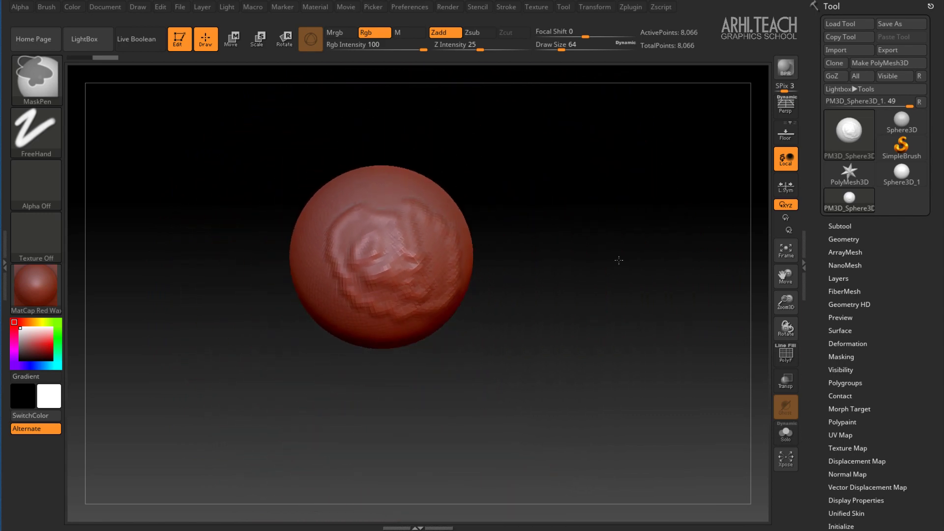
pyautogui.moveTo(621, 300)
pyautogui.mouseDown()
pyautogui.moveTo(624, 335)
pyautogui.moveTo(604, 273)
pyautogui.moveTo(612, 347)
pyautogui.moveTo(620, 285)
pyautogui.mouseUp()
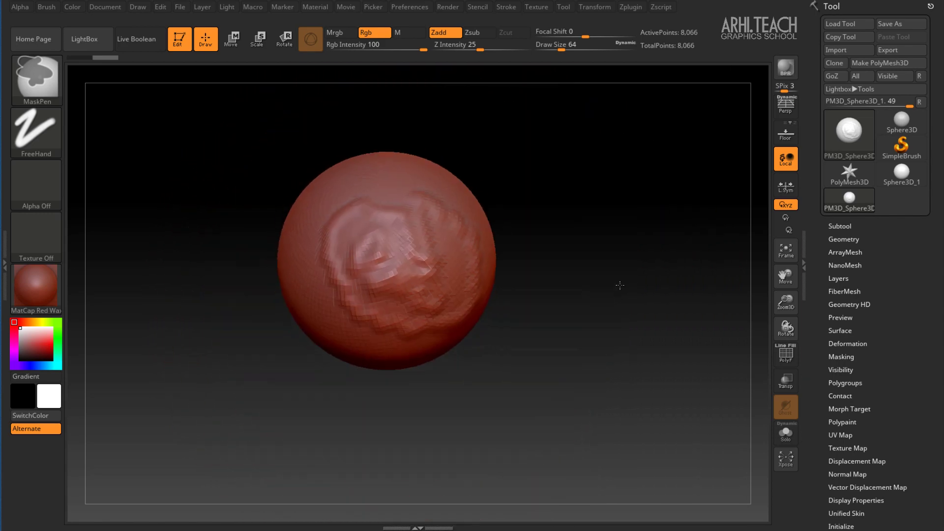
pyautogui.moveTo(614, 343)
pyautogui.mouseDown()
pyautogui.moveTo(615, 368)
pyautogui.moveTo(603, 272)
pyautogui.mouseUp()
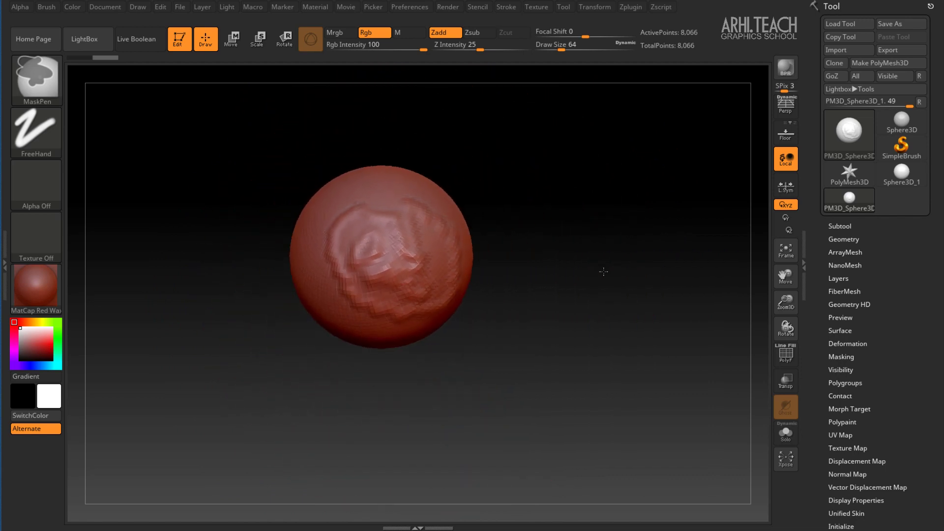
pyautogui.moveTo(607, 325)
pyautogui.mouseDown()
pyautogui.moveTo(614, 354)
pyautogui.moveTo(611, 289)
pyautogui.moveTo(641, 367)
pyautogui.moveTo(623, 333)
pyautogui.moveTo(632, 339)
pyautogui.moveTo(649, 326)
pyautogui.moveTo(647, 300)
pyautogui.moveTo(652, 311)
pyautogui.moveTo(555, 326)
pyautogui.mouseUp()
# - Add a ridge below the swirl and divide the mesh from 8,066 to 130,050 points
pyautogui.moveTo(554, 326)
pyautogui.mouseDown(button='right')
pyautogui.moveTo(546, 310)
pyautogui.moveTo(555, 313)
pyautogui.mouseUp(button='right')
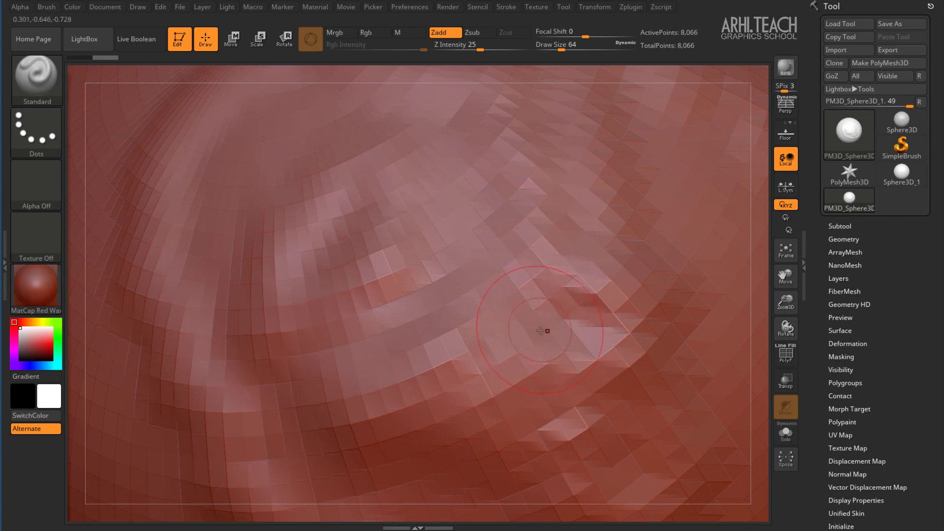
pyautogui.moveTo(540, 327)
pyautogui.mouseDown()
pyautogui.moveTo(566, 340)
pyautogui.moveTo(462, 339)
pyautogui.moveTo(423, 383)
pyautogui.moveTo(651, 399)
pyautogui.moveTo(639, 285)
pyautogui.moveTo(467, 226)
pyautogui.moveTo(345, 344)
pyautogui.moveTo(520, 453)
pyautogui.mouseUp()
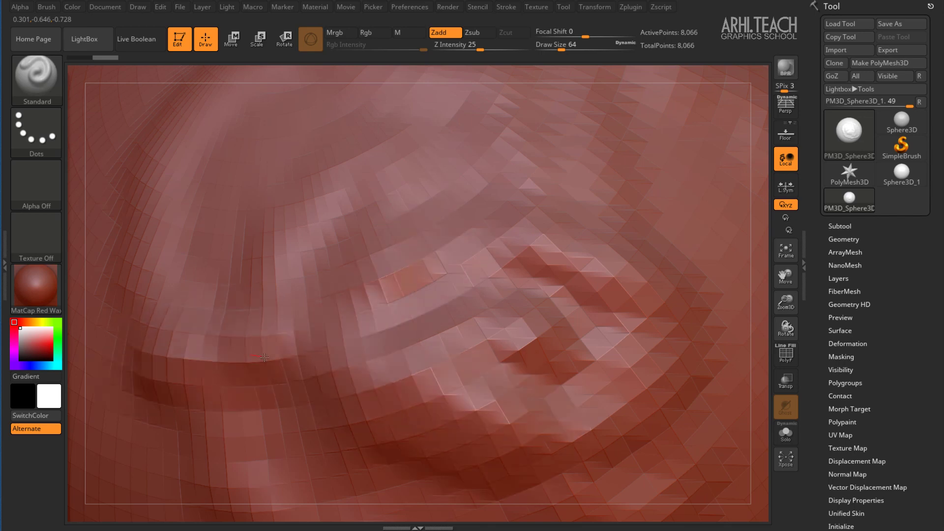
pyautogui.hotkey('ctrl', 'd')
pyautogui.hotkey('ctrl', 'd')
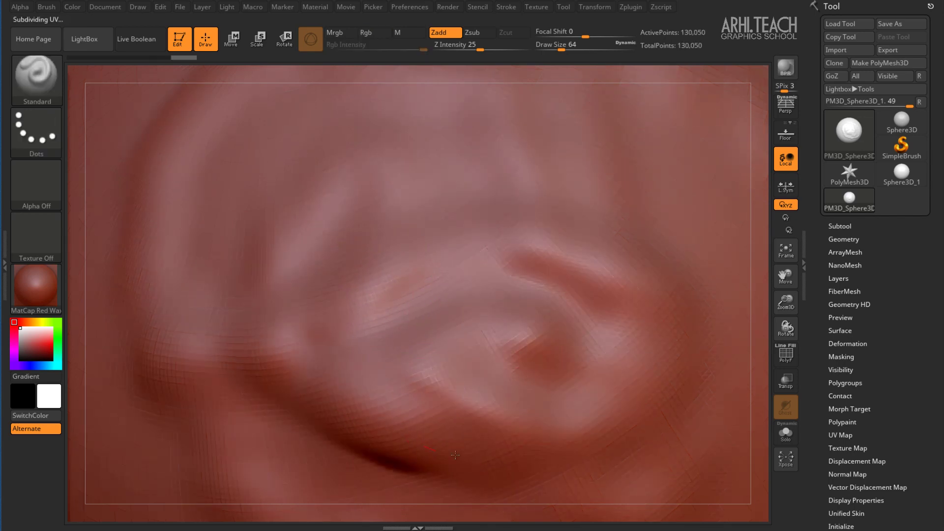
# - Stroke a rounded bump beside the swirl, then orbit and shift the view to inspect it
pyautogui.moveTo(687, 267)
pyautogui.mouseDown()
pyautogui.moveTo(590, 211)
pyautogui.moveTo(552, 267)
pyautogui.mouseUp()
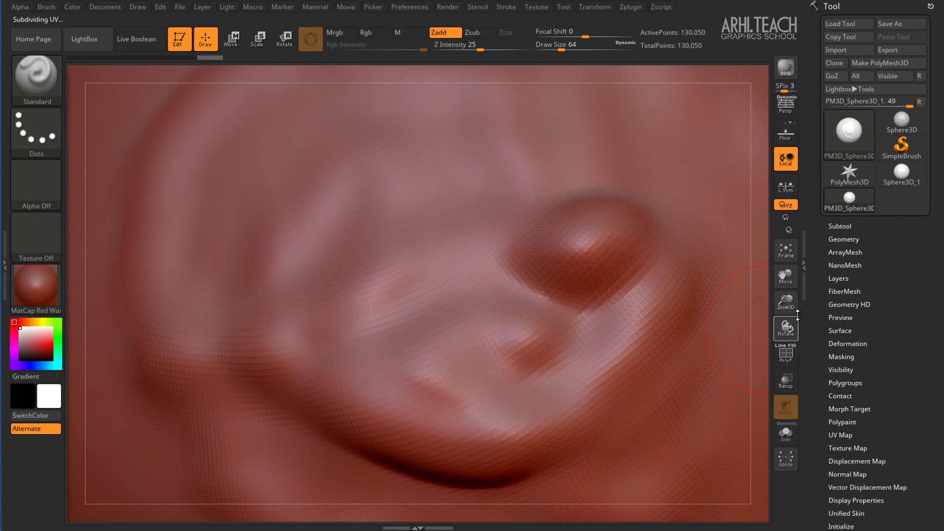
pyautogui.moveTo(759, 287)
pyautogui.mouseDown()
pyautogui.moveTo(750, 311)
pyautogui.moveTo(765, 320)
pyautogui.moveTo(762, 291)
pyautogui.moveTo(761, 326)
pyautogui.moveTo(752, 322)
pyautogui.moveTo(763, 274)
pyautogui.moveTo(759, 320)
pyautogui.moveTo(759, 285)
pyautogui.moveTo(758, 311)
pyautogui.moveTo(762, 293)
pyautogui.moveTo(742, 320)
pyautogui.moveTo(754, 293)
pyautogui.moveTo(765, 309)
pyautogui.moveTo(762, 298)
pyautogui.mouseUp()
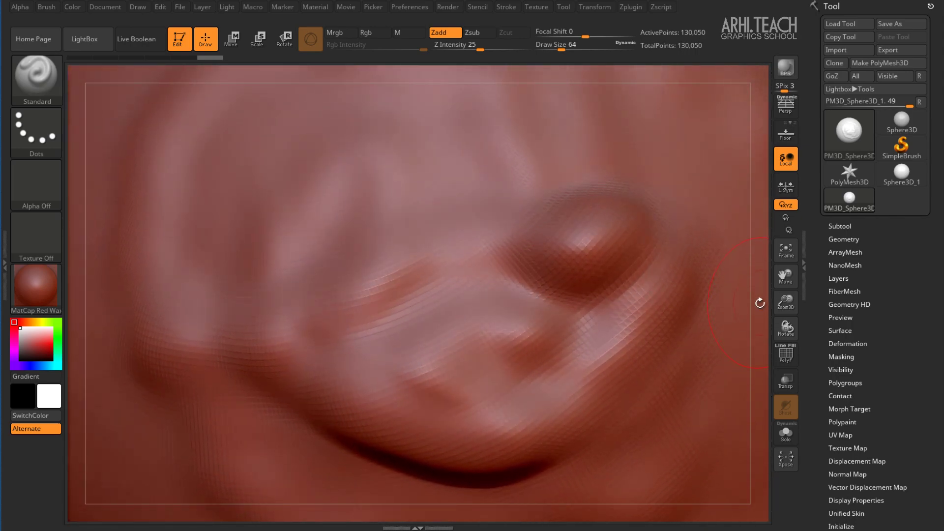
pyautogui.moveTo(757, 299)
pyautogui.mouseDown()
pyautogui.moveTo(660, 282)
pyautogui.moveTo(480, 290)
pyautogui.moveTo(733, 314)
pyautogui.moveTo(703, 306)
pyautogui.mouseUp()
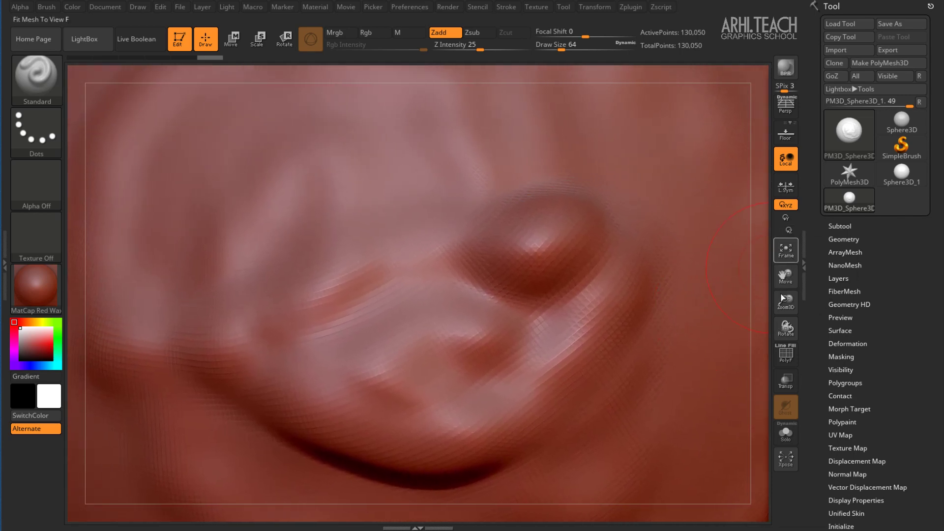
pyautogui.moveTo(786, 275)
pyautogui.mouseDown()
pyautogui.moveTo(768, 344)
pyautogui.moveTo(651, 294)
pyautogui.moveTo(727, 280)
pyautogui.mouseUp()
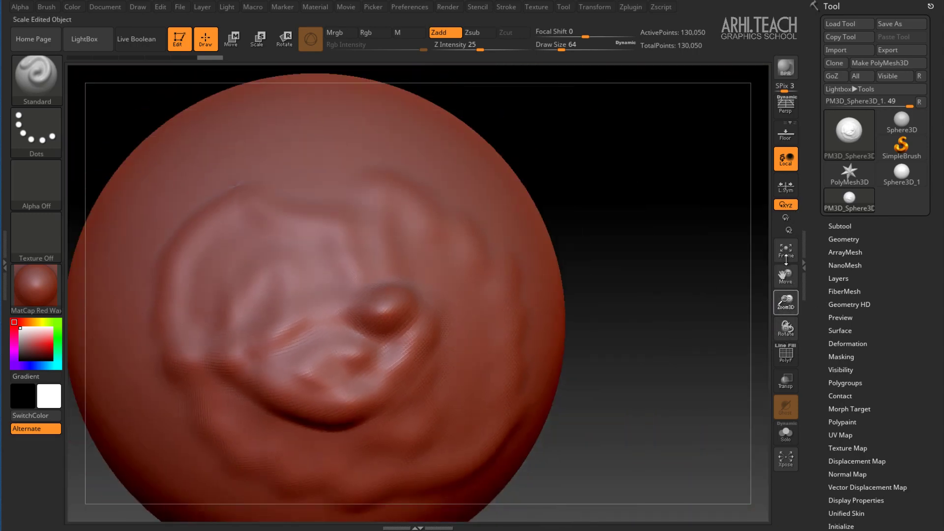